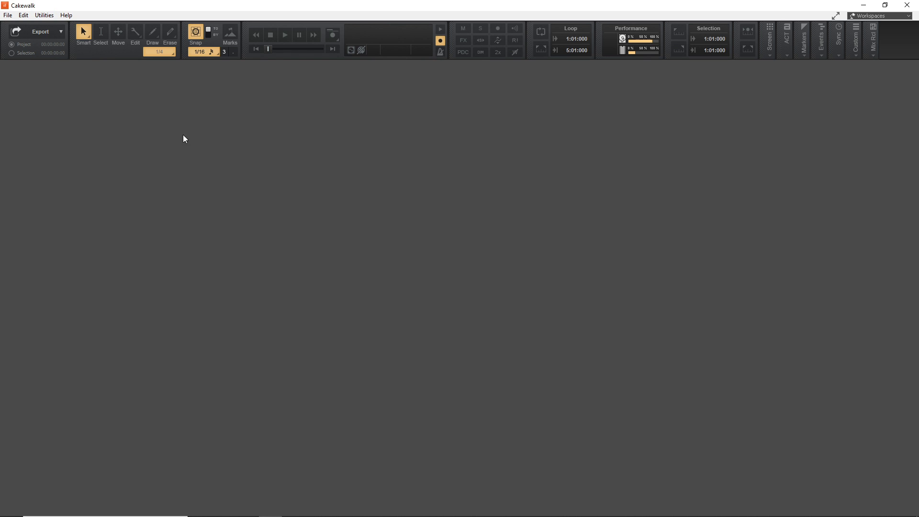
Apply ASIO driver mode under Preferences > Audio > Playback and Recording.
{"action": "left_click", "coordinate": [23, 15]}
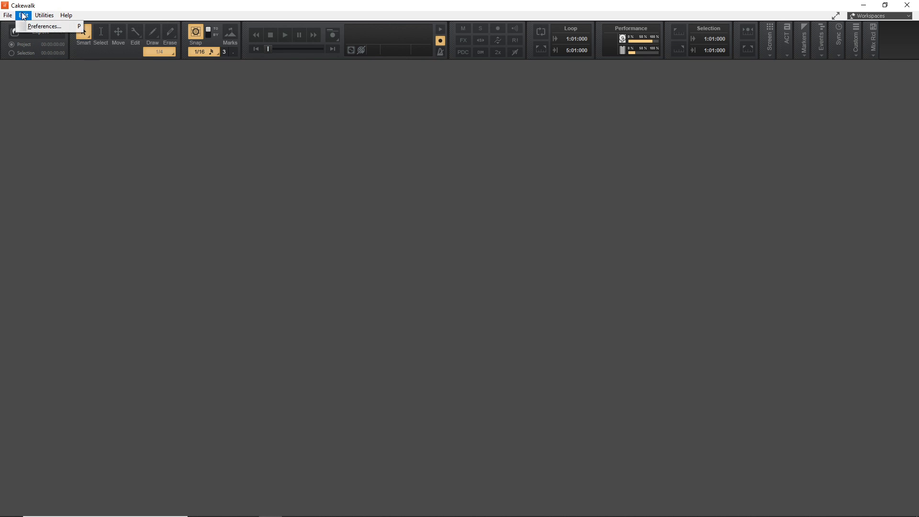
{"action": "left_click", "coordinate": [34, 25]}
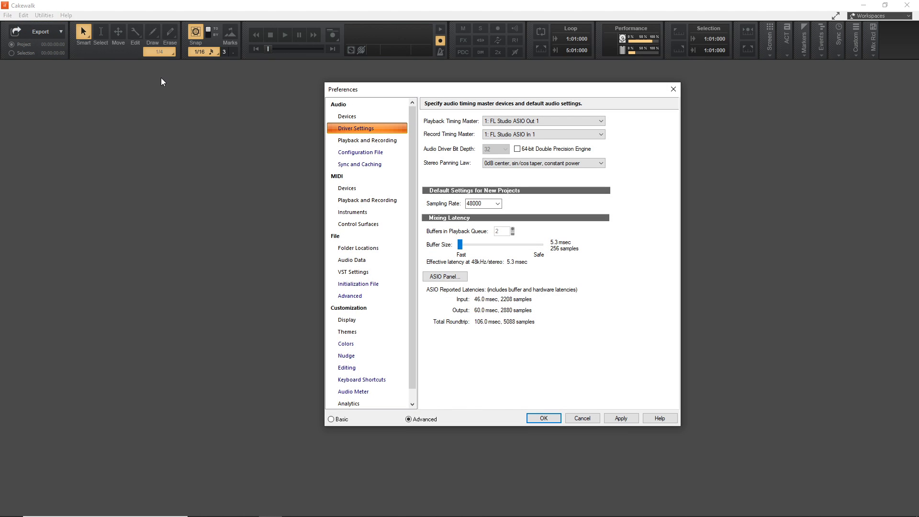
{"action": "left_click", "coordinate": [367, 141]}
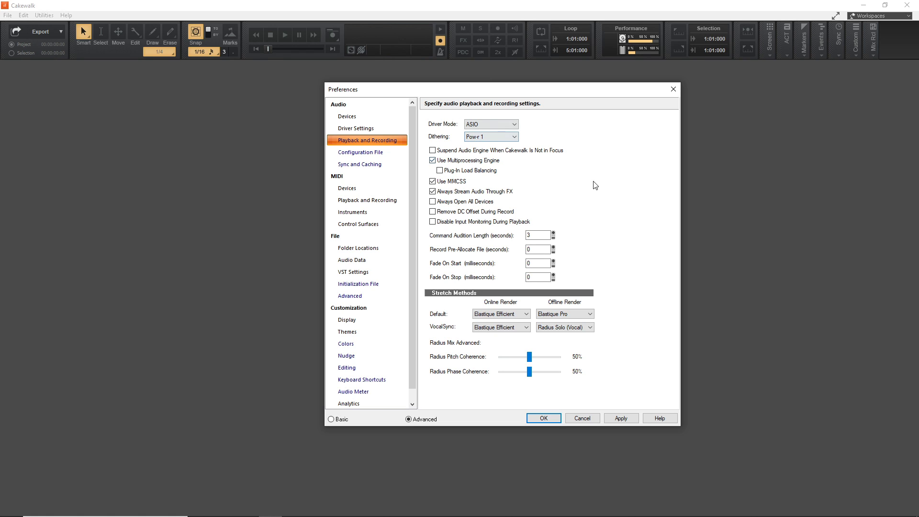
{"action": "left_click", "coordinate": [621, 419]}
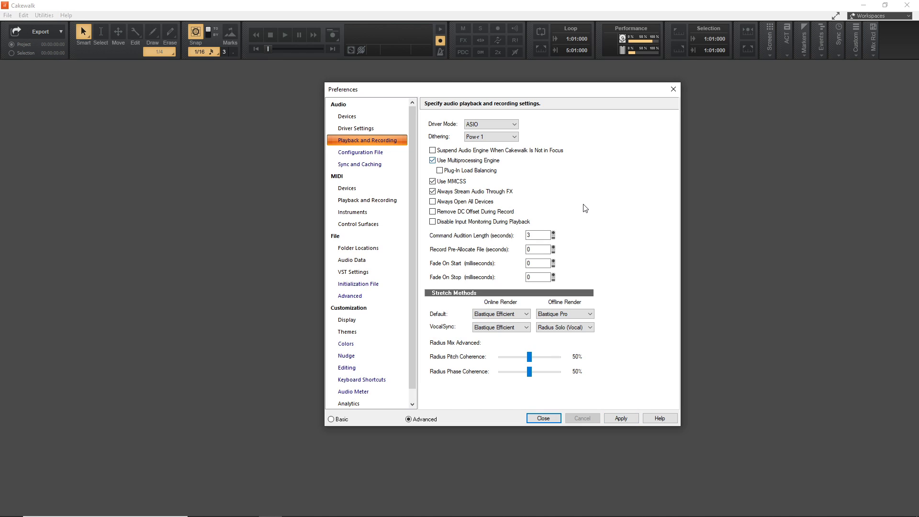
{"action": "left_click", "coordinate": [352, 118]}
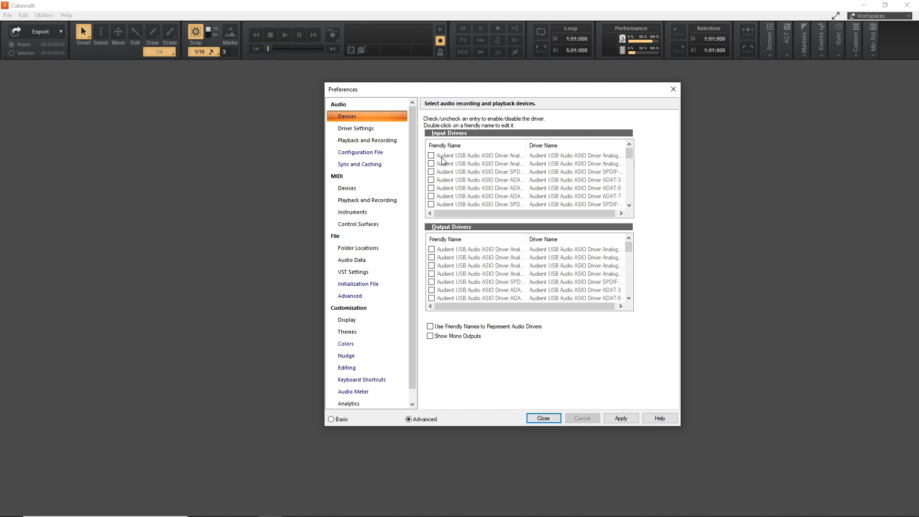
Enable the FL Studio ASIO In 1 and Out 1 devices and apply.
{"action": "scroll", "coordinate": [476, 186], "scroll_direction": "down", "scroll_amount": 3}
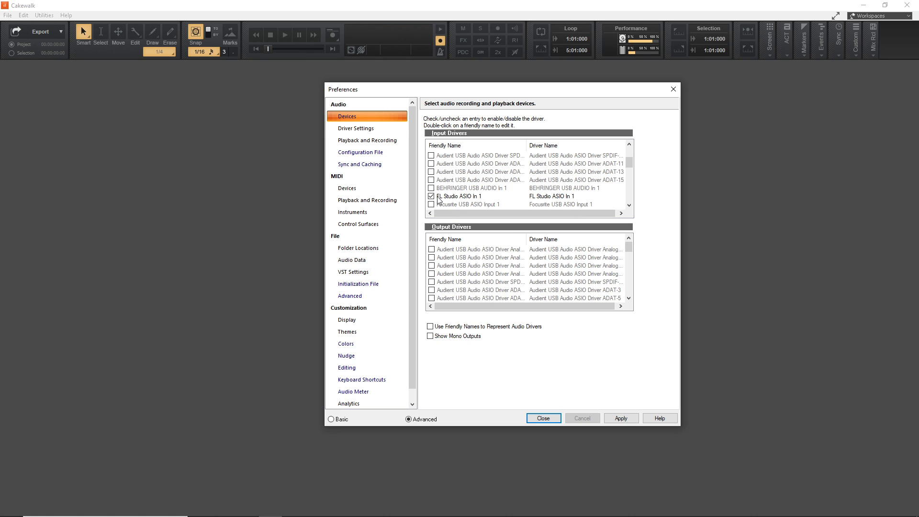
{"action": "scroll", "coordinate": [438, 290], "scroll_direction": "down", "scroll_amount": 3}
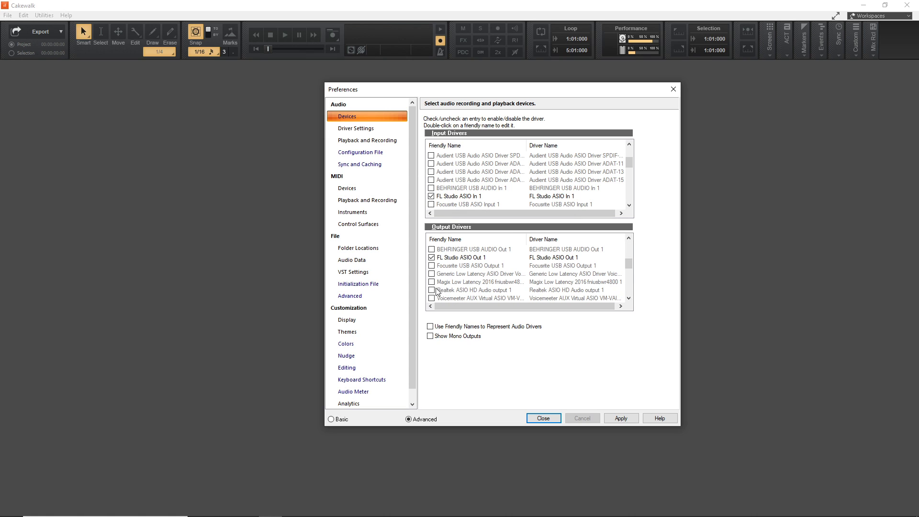
{"action": "left_click", "coordinate": [431, 197]}
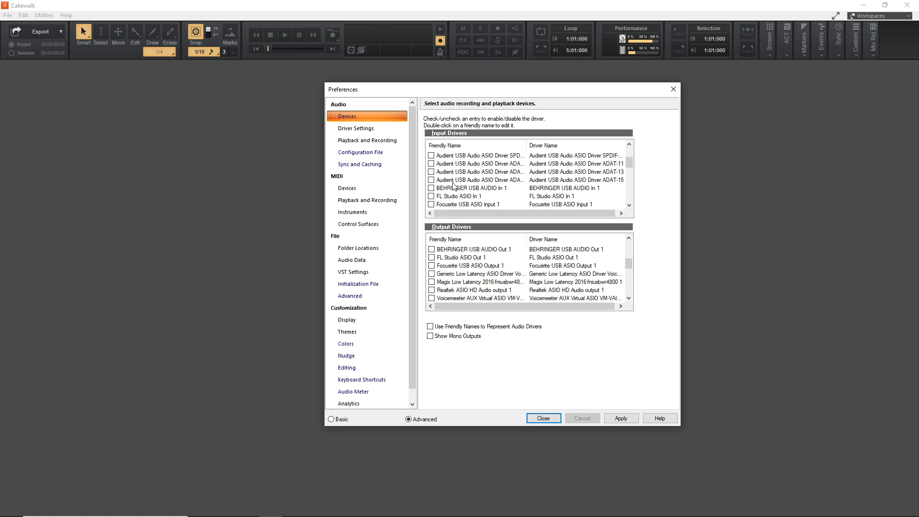
{"action": "left_click", "coordinate": [431, 196]}
{"action": "left_click", "coordinate": [432, 258]}
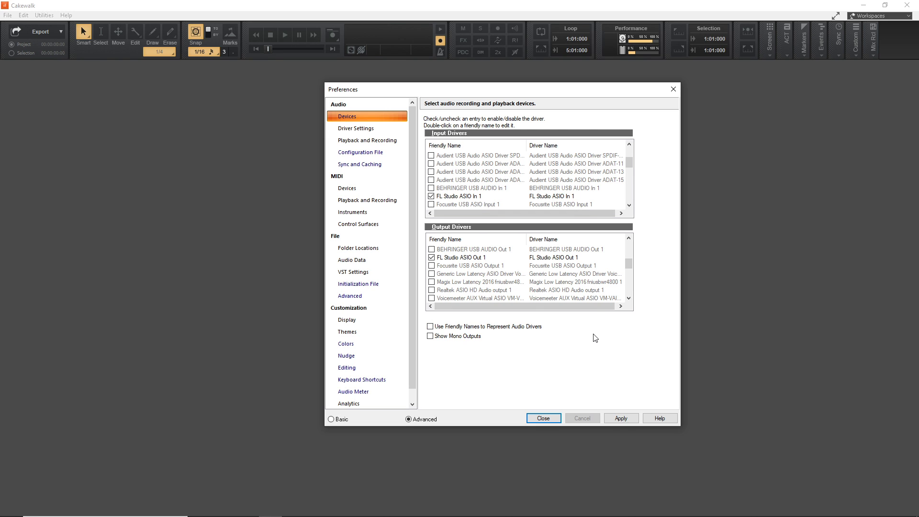
{"action": "left_click", "coordinate": [621, 418]}
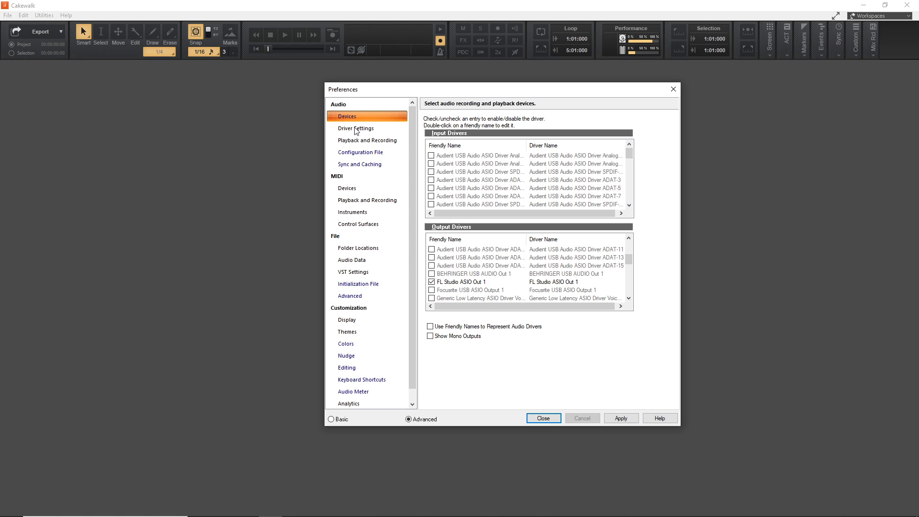
Verify a 256-sample buffer in the FL Studio ASIO panel and apply the driver settings.
{"action": "left_click", "coordinate": [356, 129]}
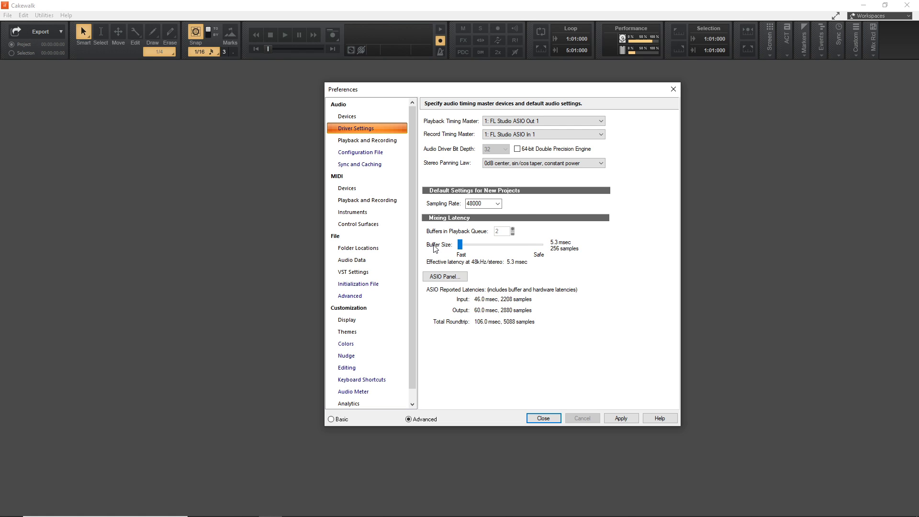
{"action": "left_click", "coordinate": [439, 278]}
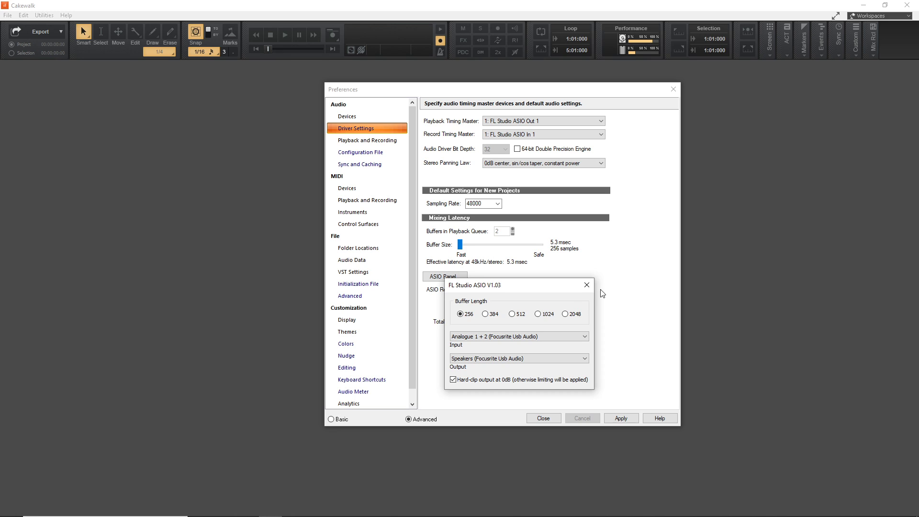
{"action": "left_click", "coordinate": [587, 285]}
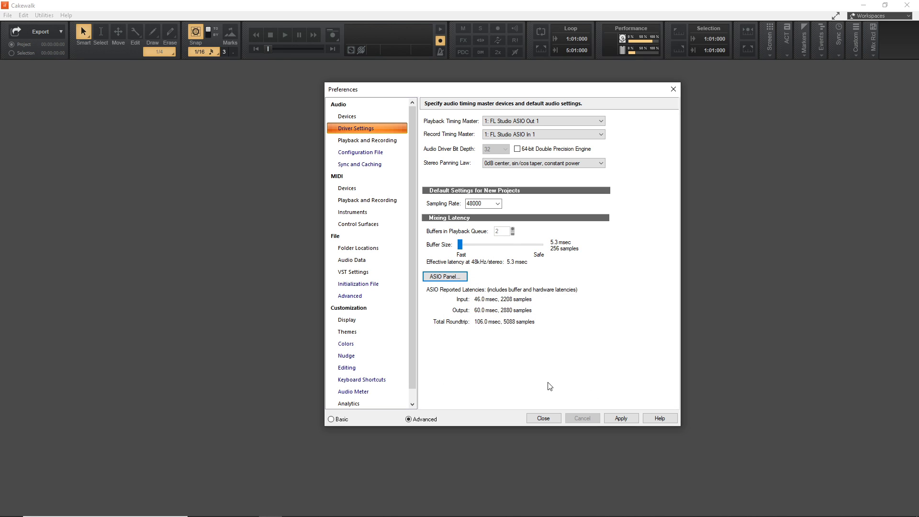
{"action": "left_click", "coordinate": [621, 418]}
Close Preferences and create a new project from the Empty Project template.
{"action": "left_click", "coordinate": [543, 418]}
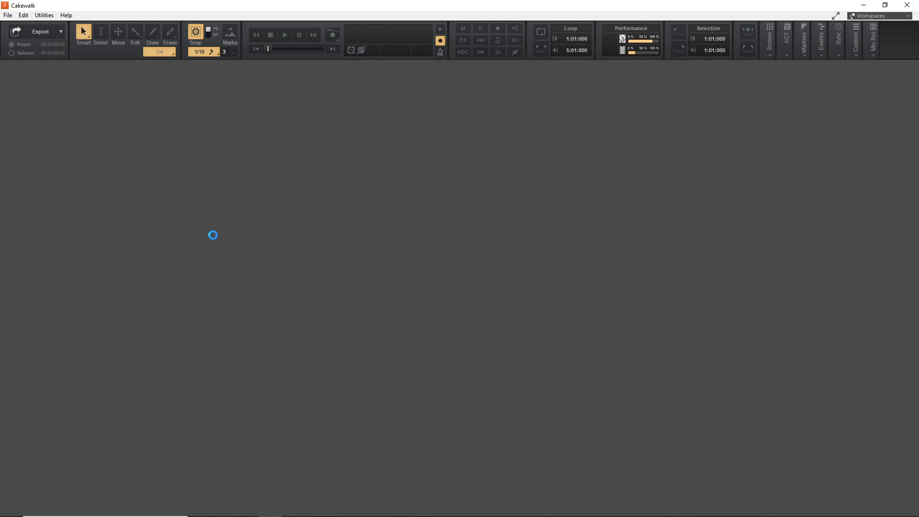
{"action": "left_click", "coordinate": [11, 18]}
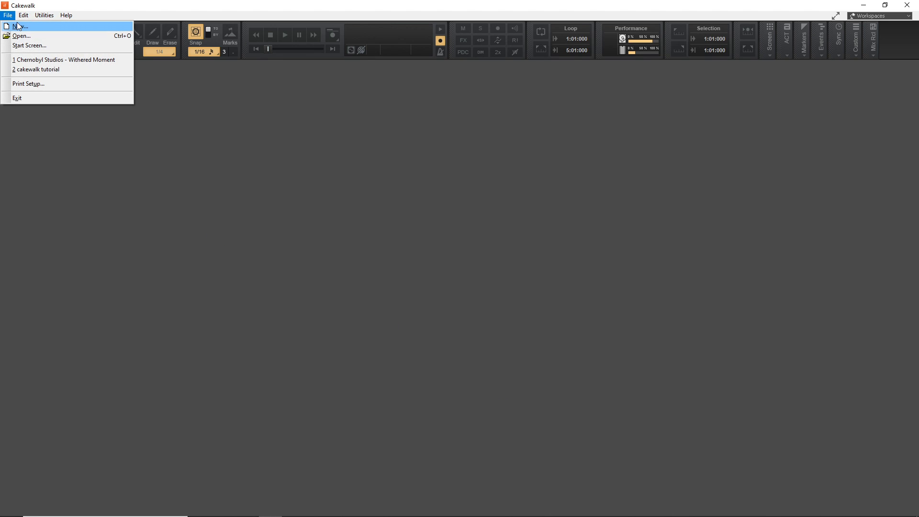
{"action": "left_click", "coordinate": [15, 23]}
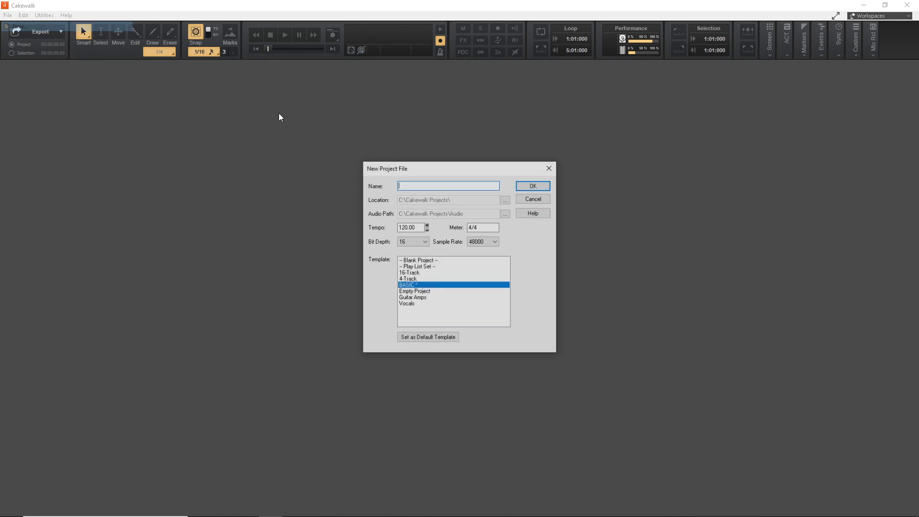
{"action": "left_click", "coordinate": [408, 291]}
{"action": "left_click", "coordinate": [544, 188]}
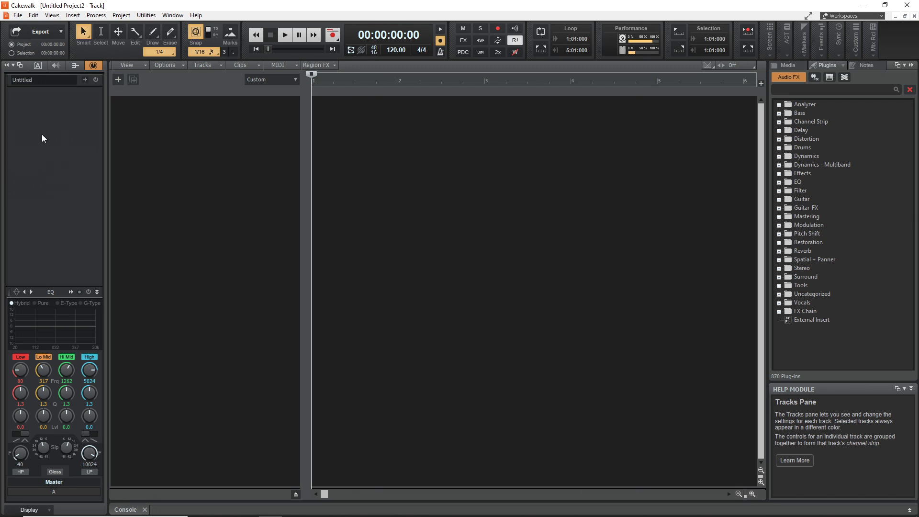
Collapse the Inspector and Browser side panes.
{"action": "left_click", "coordinate": [6, 65]}
{"action": "left_click", "coordinate": [911, 65]}
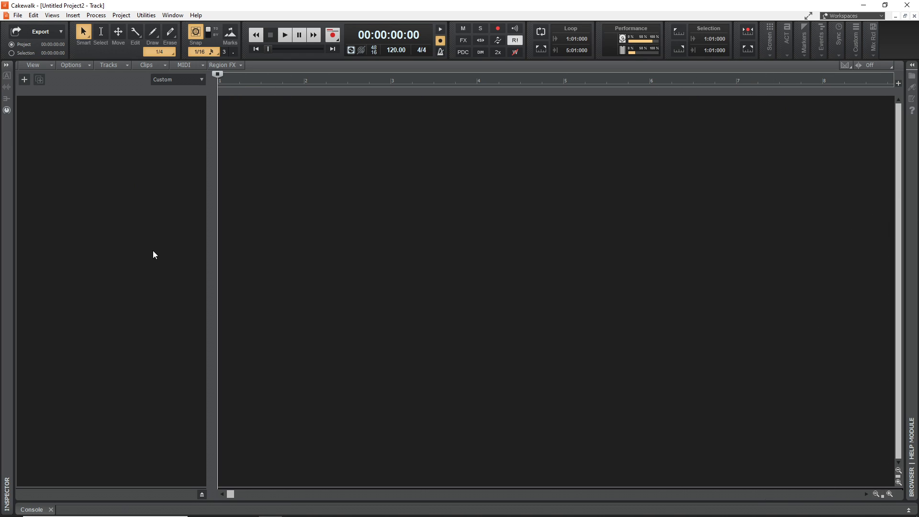
{"action": "left_click", "coordinate": [912, 65]}
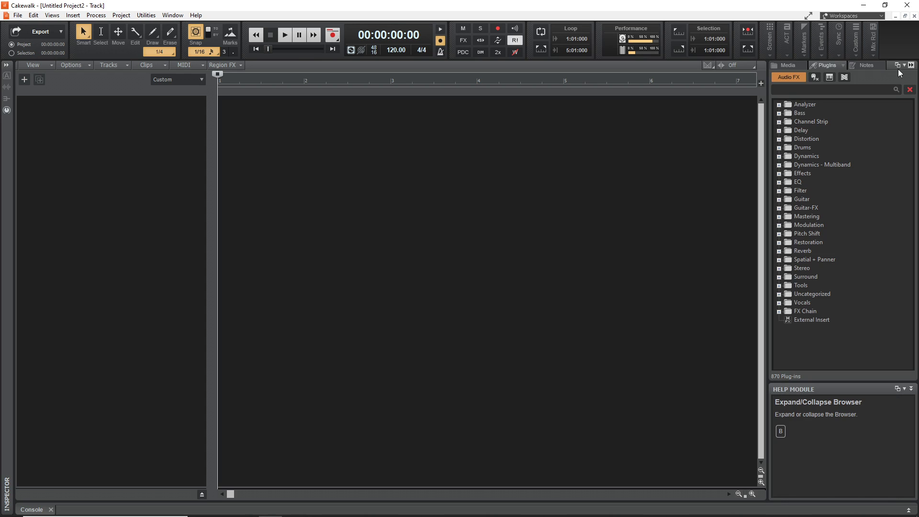
{"action": "left_click", "coordinate": [911, 65]}
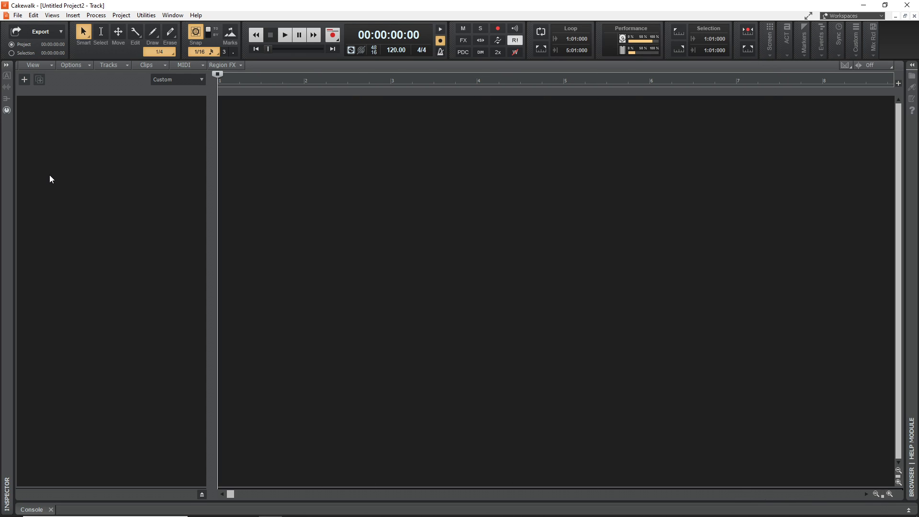
{"action": "left_click", "coordinate": [25, 80]}
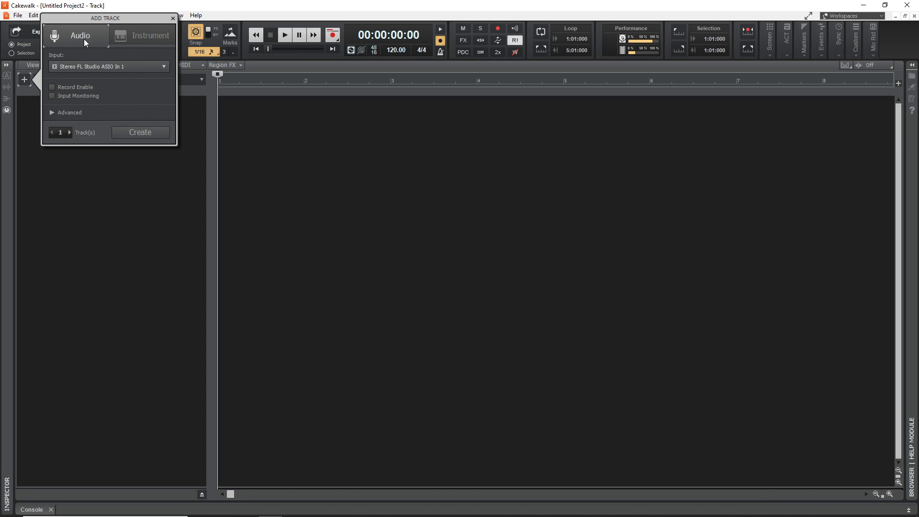
Create audio Track 1 with its input set to Left FL Studio ASIO In 1.
{"action": "left_click", "coordinate": [72, 67]}
{"action": "mouse_move", "coordinate": [147, 95]}
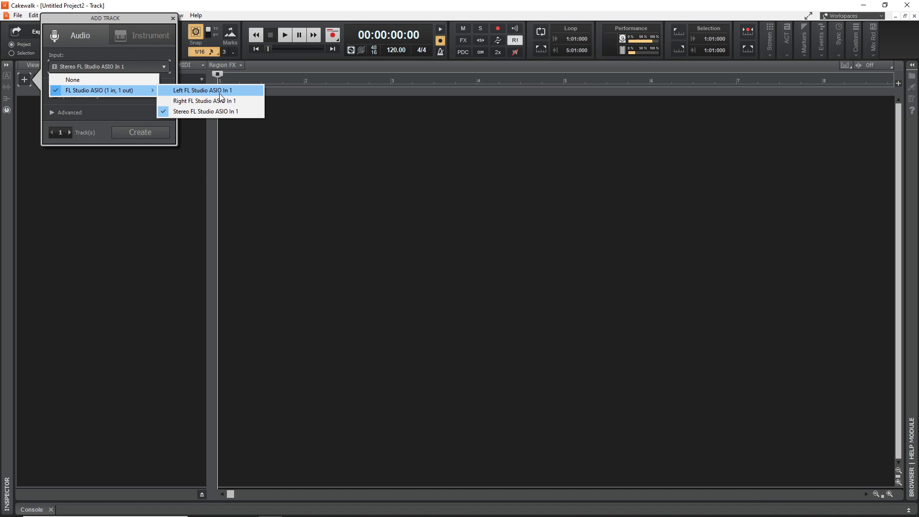
{"action": "left_click", "coordinate": [193, 91]}
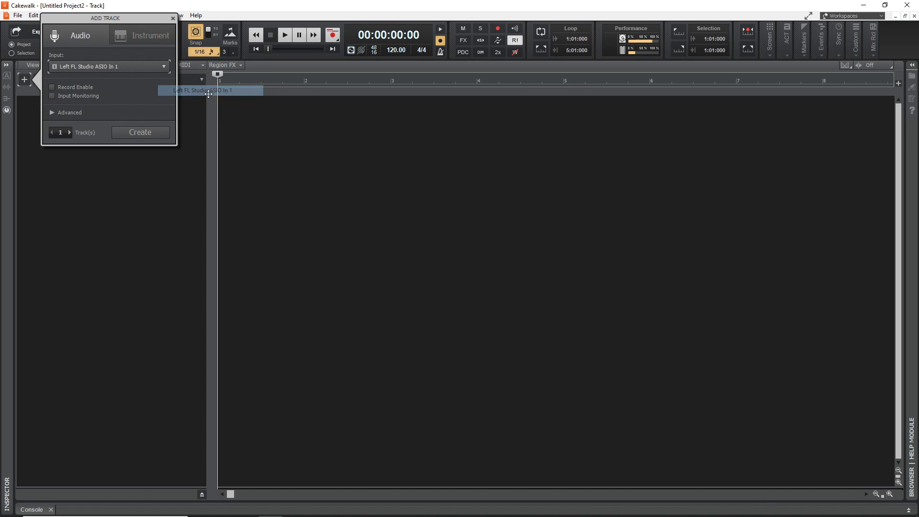
{"action": "left_click", "coordinate": [140, 132]}
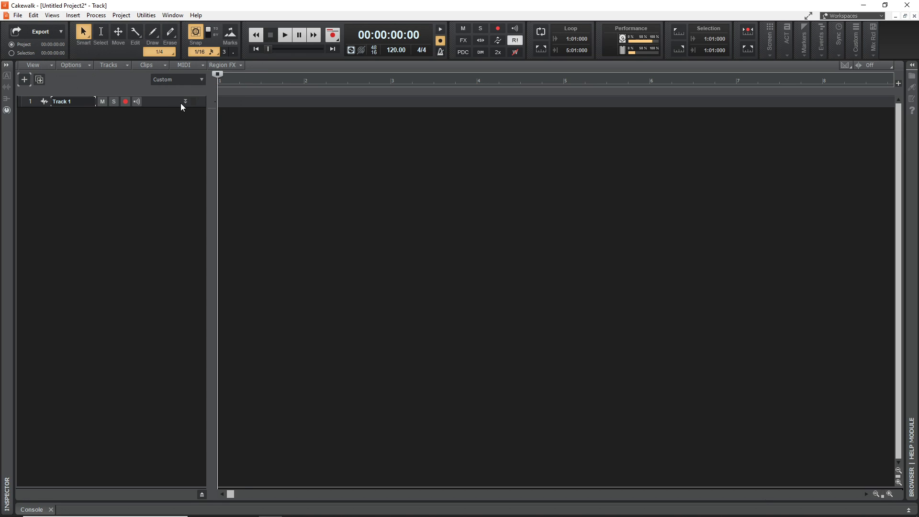
Record-arm Track 1 with input echo on, then open the Console view.
{"action": "left_click", "coordinate": [185, 101]}
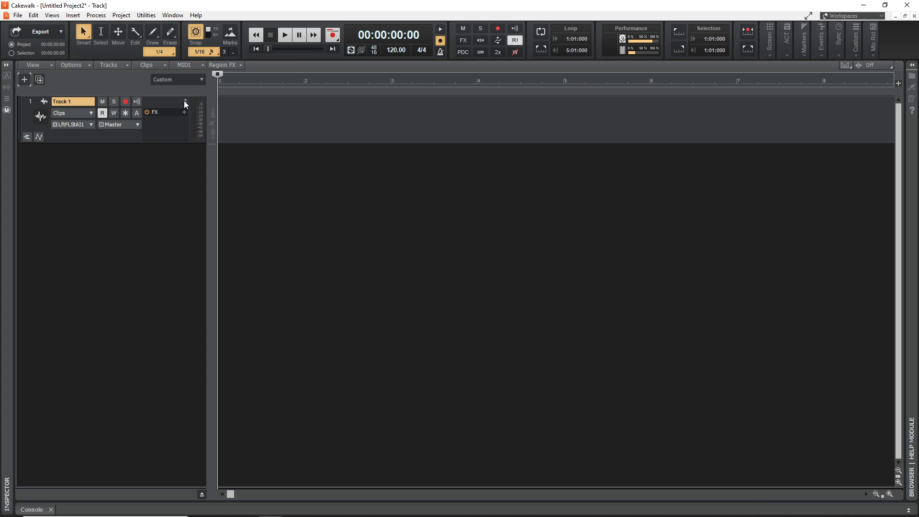
{"action": "left_click", "coordinate": [127, 102]}
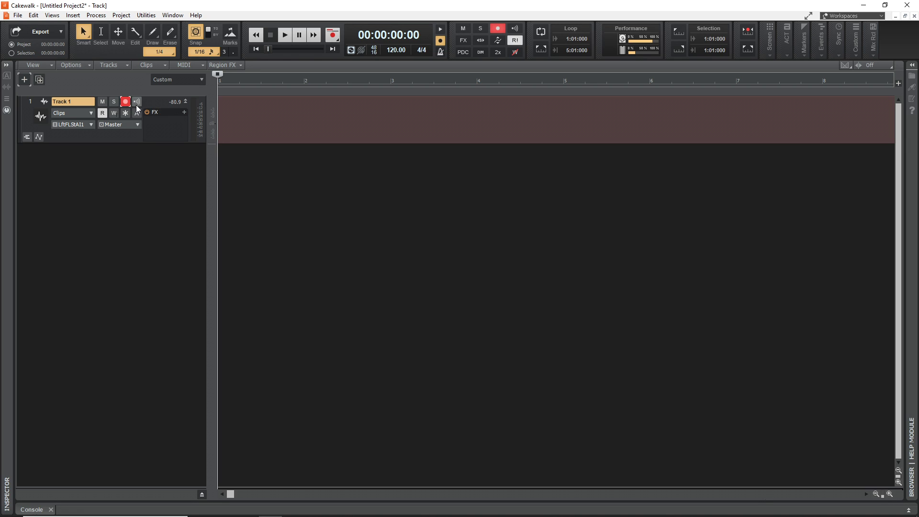
{"action": "left_click", "coordinate": [138, 103]}
{"action": "left_click", "coordinate": [137, 104]}
{"action": "left_click", "coordinate": [137, 103]}
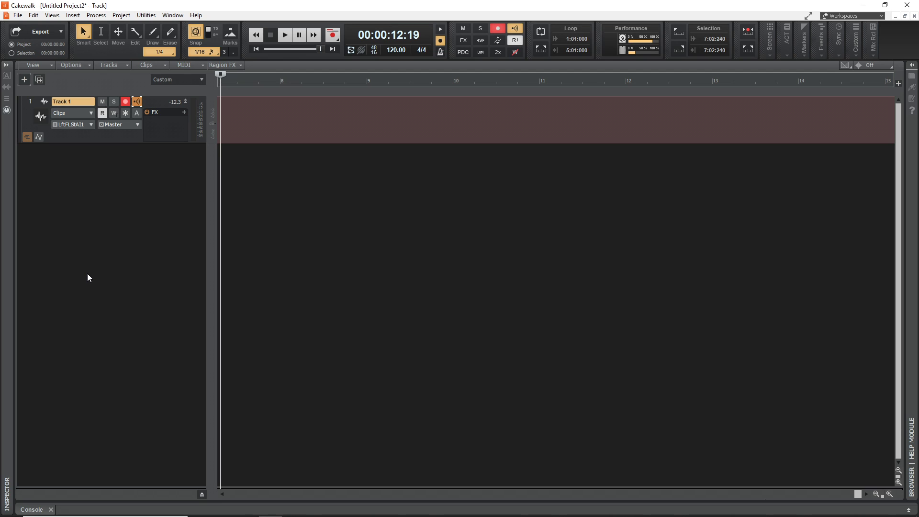
{"action": "key", "text": "alt+3"}
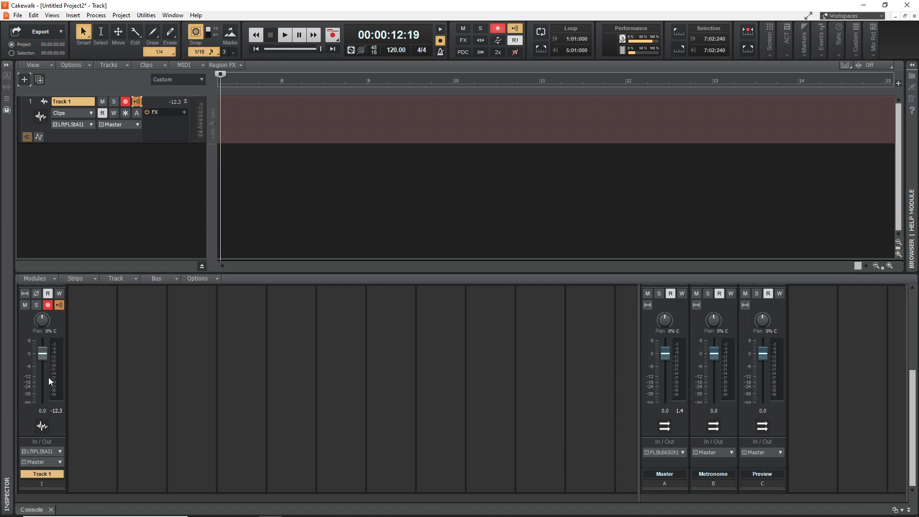
Set Track 1's console fader to about -10.7 dB and hide the Console.
{"action": "mouse_move", "coordinate": [43, 354]}
{"action": "left_mouse_down"}
{"action": "mouse_move", "coordinate": [43, 376]}
{"action": "mouse_move", "coordinate": [46, 350]}
{"action": "left_mouse_up"}
{"action": "key", "text": "w"}
{"action": "key", "text": "d"}
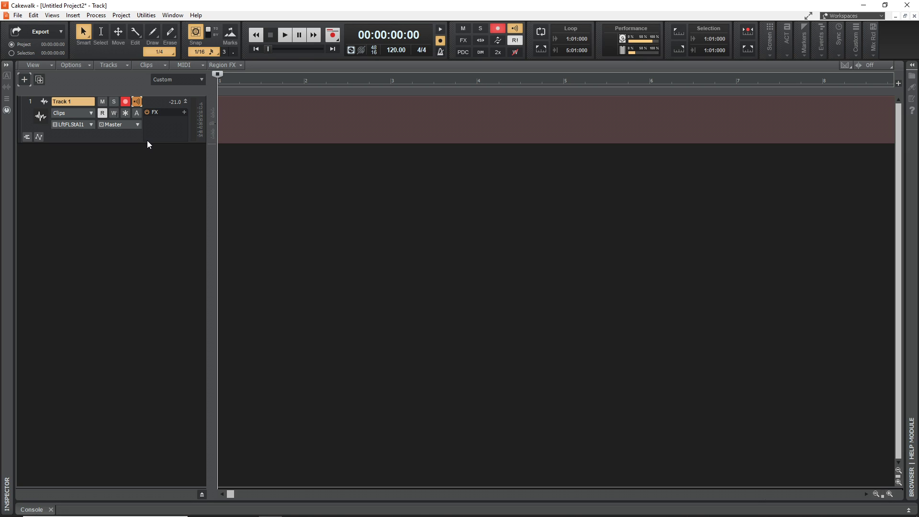
{"action": "left_click", "coordinate": [184, 113]}
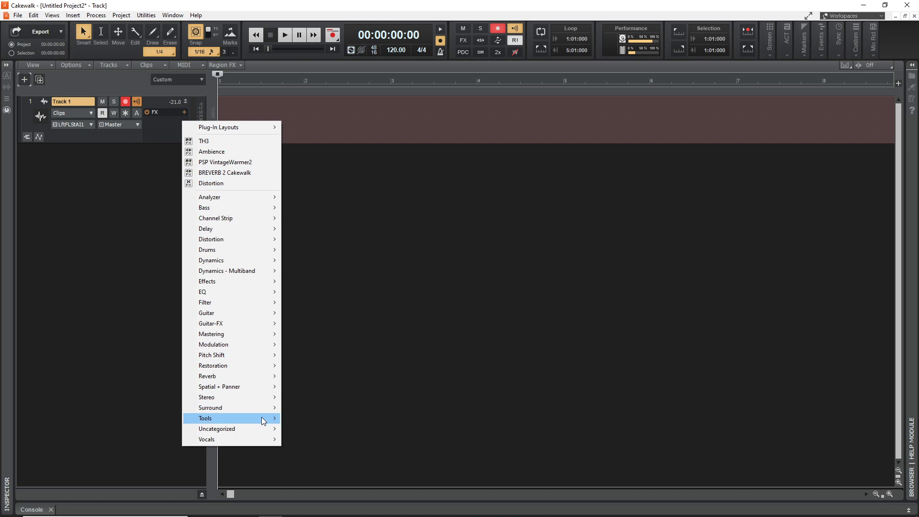
Insert the TH3 amp simulator from the Guitar plug-in category into Track 1's FX rack.
{"action": "left_click", "coordinate": [259, 218]}
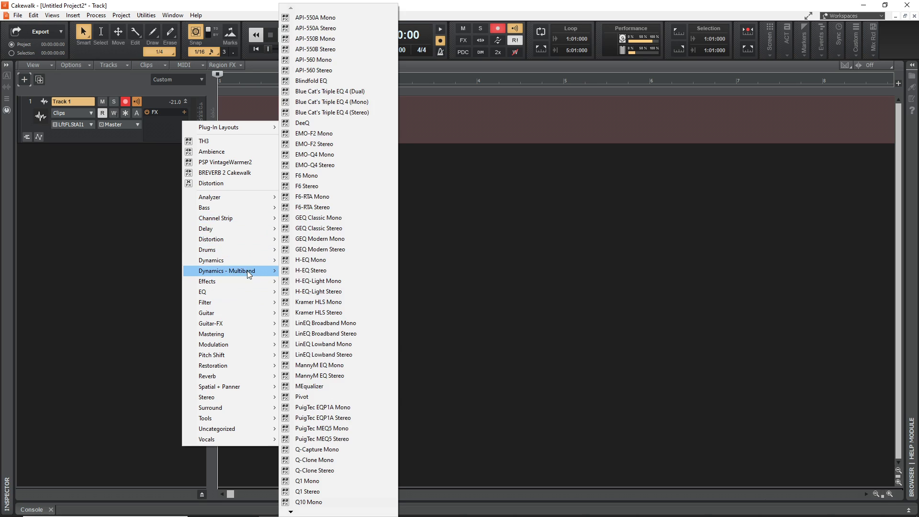
{"action": "mouse_move", "coordinate": [247, 260]}
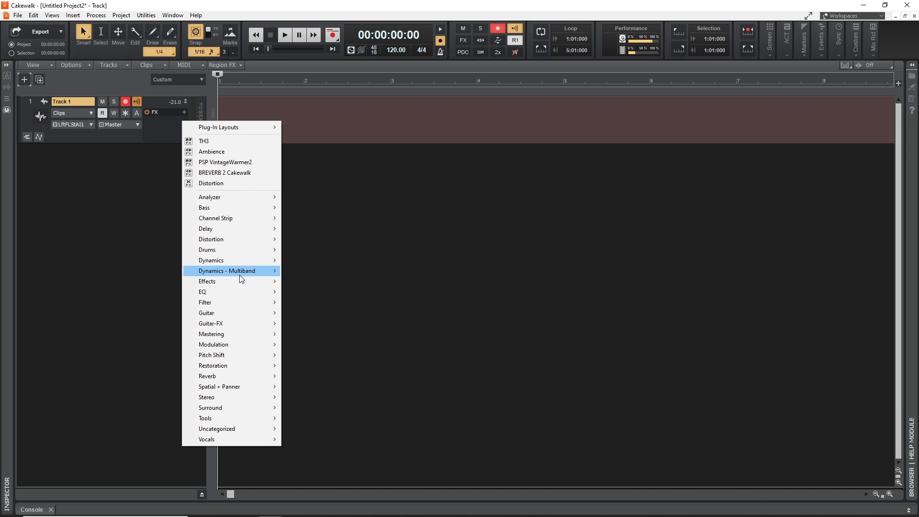
{"action": "left_click", "coordinate": [239, 275]}
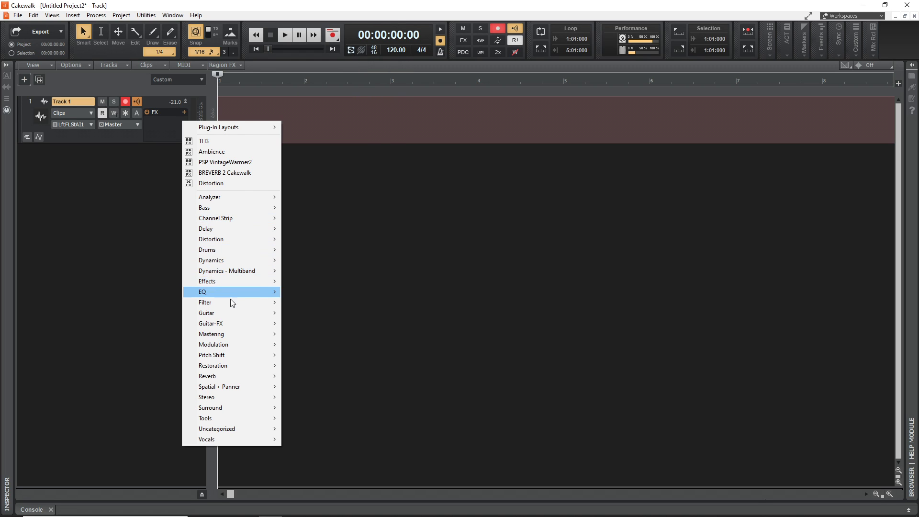
{"action": "mouse_move", "coordinate": [221, 315]}
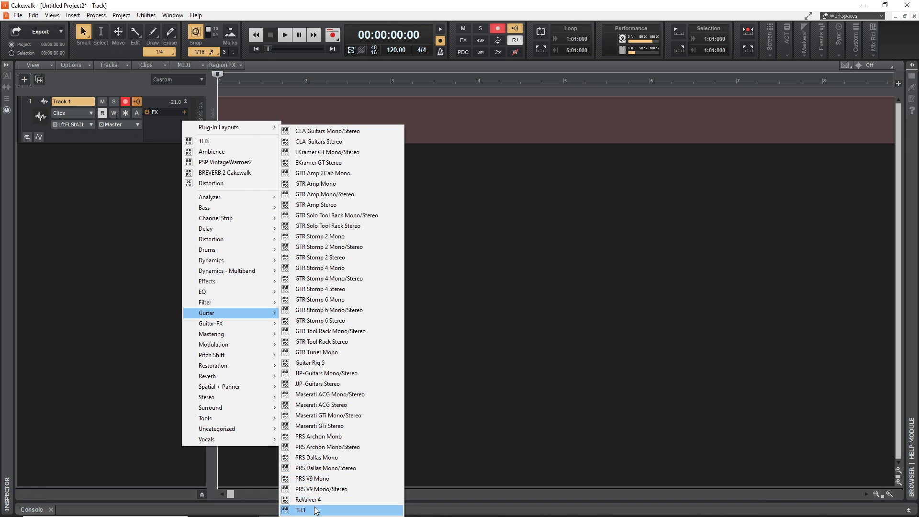
{"action": "left_click", "coordinate": [302, 510]}
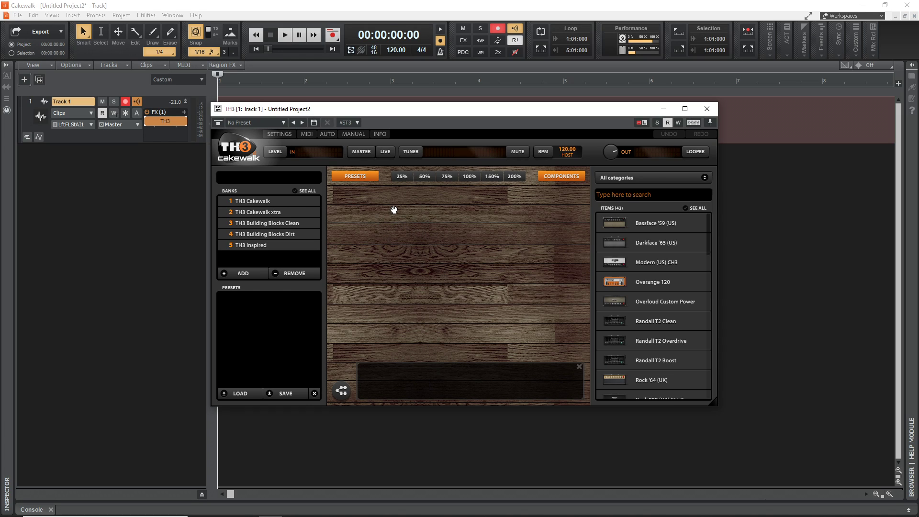
Load preset 28 'Metal Hero, '80 hard rock' from the TH3 Cakewalk bank.
{"action": "left_click", "coordinate": [253, 201]}
{"action": "left_click", "coordinate": [268, 212]}
{"action": "left_click", "coordinate": [272, 223]}
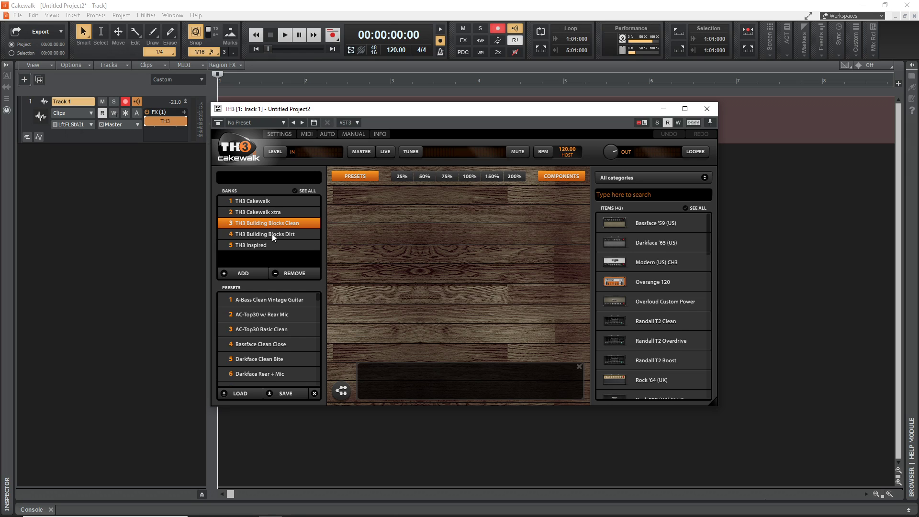
{"action": "left_click", "coordinate": [271, 233]}
{"action": "left_click", "coordinate": [257, 202]}
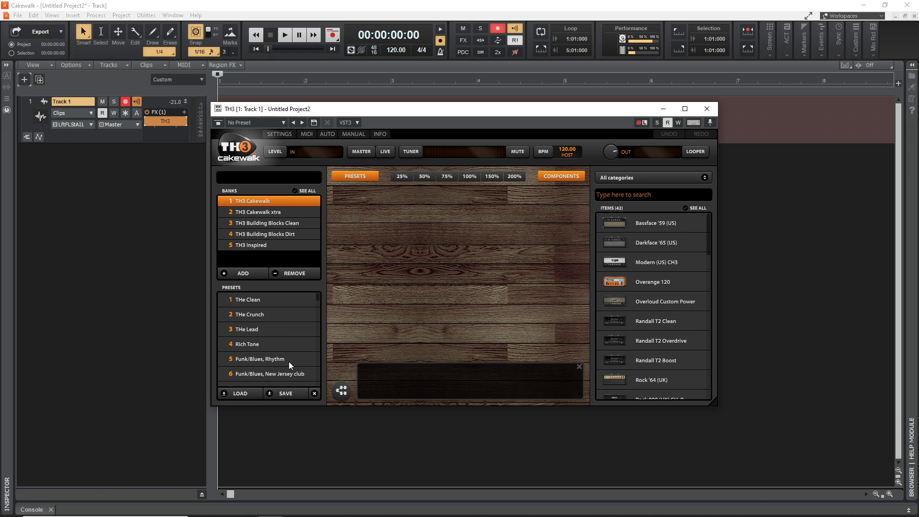
{"action": "scroll", "coordinate": [282, 340], "scroll_direction": "down", "scroll_amount": 5}
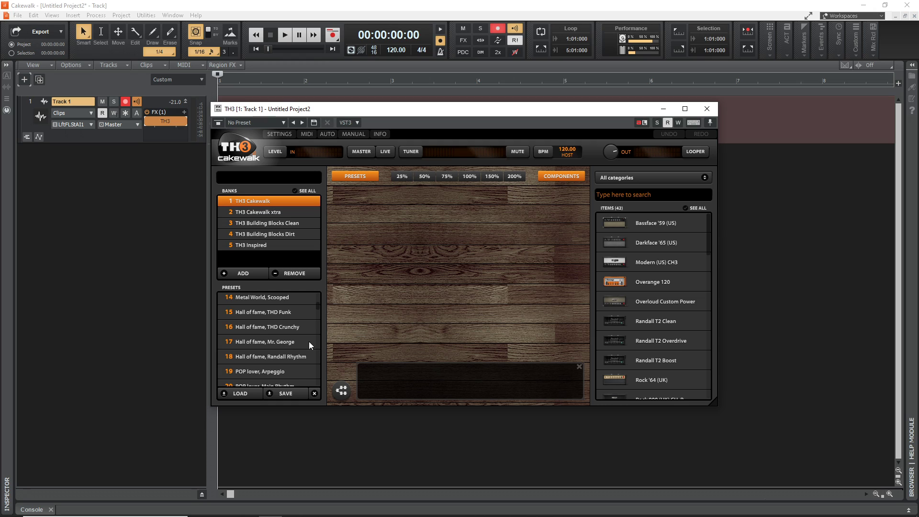
{"action": "scroll", "coordinate": [287, 345], "scroll_direction": "down", "scroll_amount": 3}
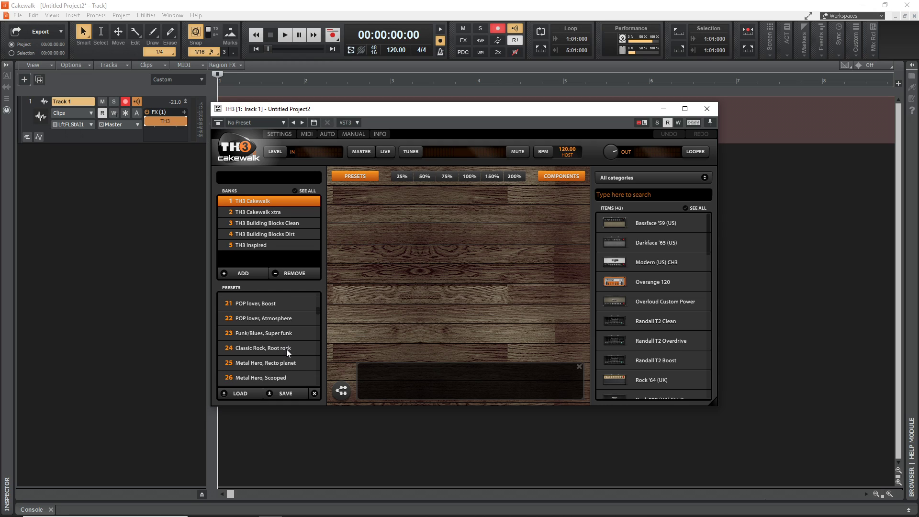
{"action": "scroll", "coordinate": [286, 349], "scroll_direction": "down", "scroll_amount": 1}
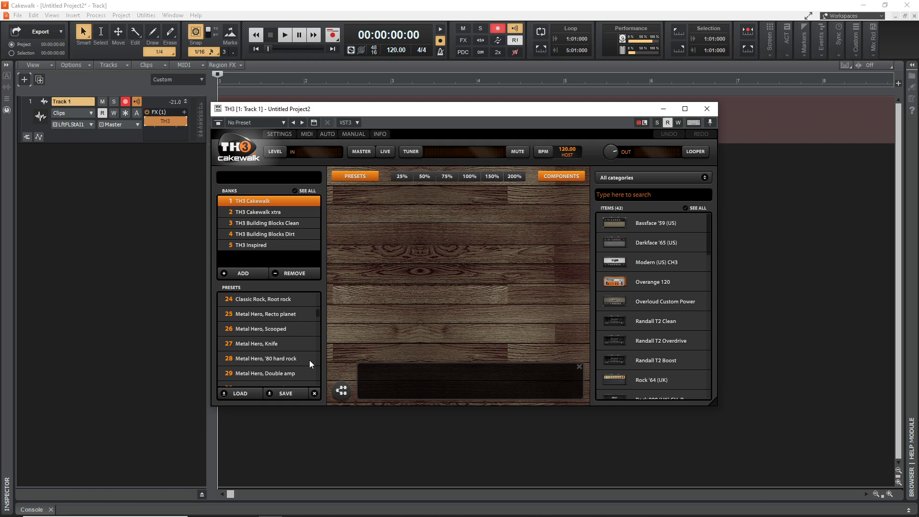
{"action": "left_click", "coordinate": [257, 357]}
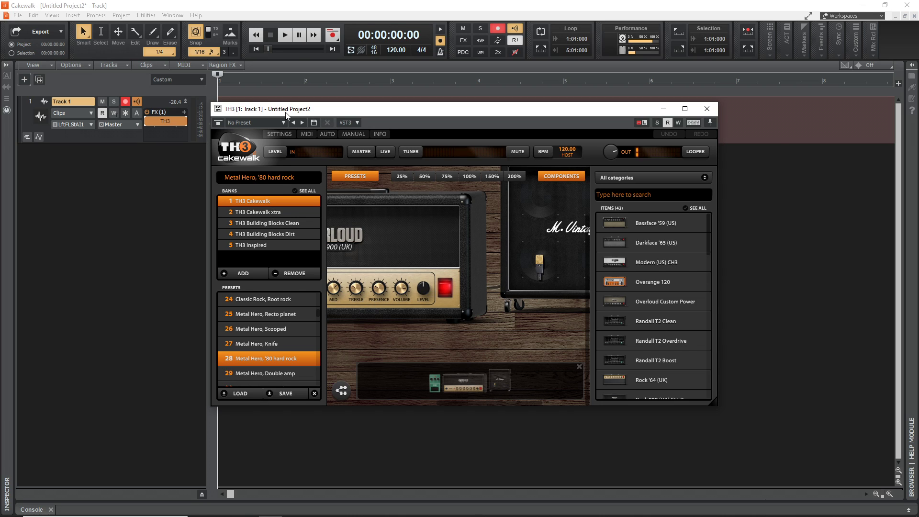
{"action": "left_click_drag", "start_coordinate": [287, 114], "coordinate": [343, 168]}
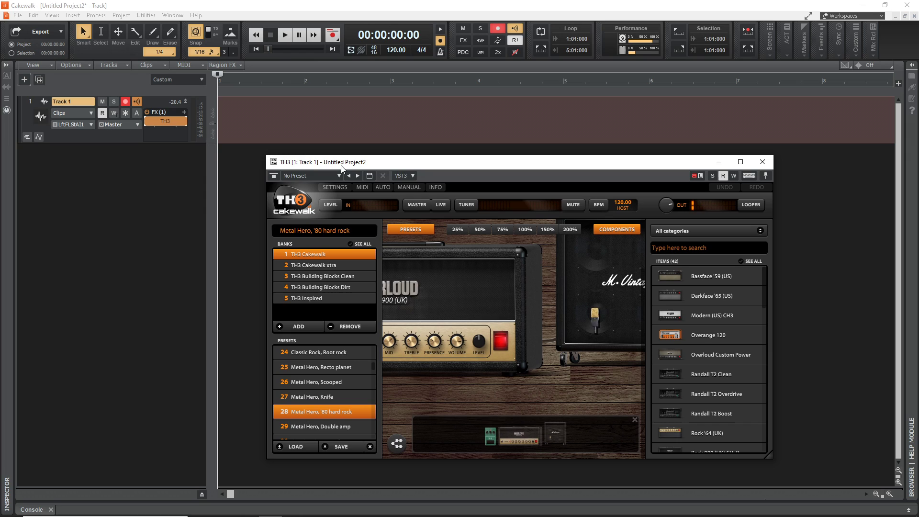
Toggle the Metronome During Record button in the control bar.
{"action": "left_click", "coordinate": [441, 41]}
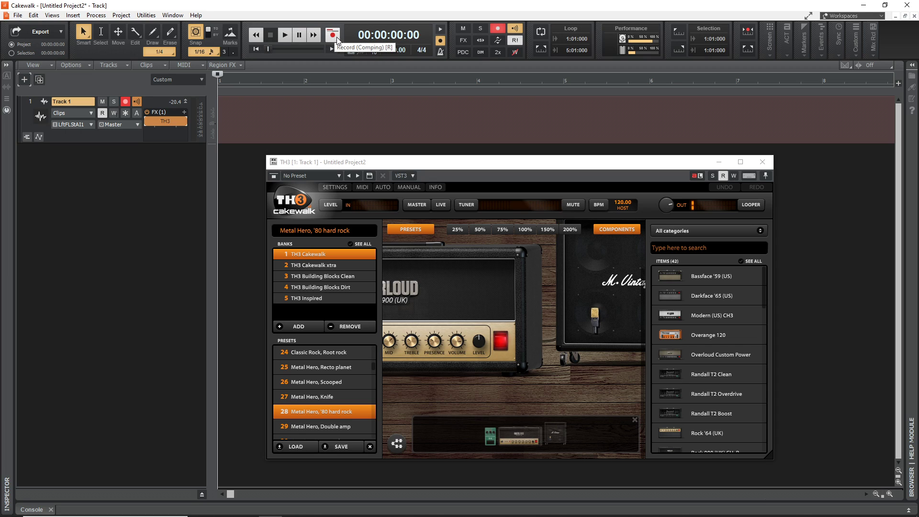
Record a roughly 46-second guitar take, Record 1, on Track 1, then rewind to the start.
{"action": "left_click", "coordinate": [337, 37]}
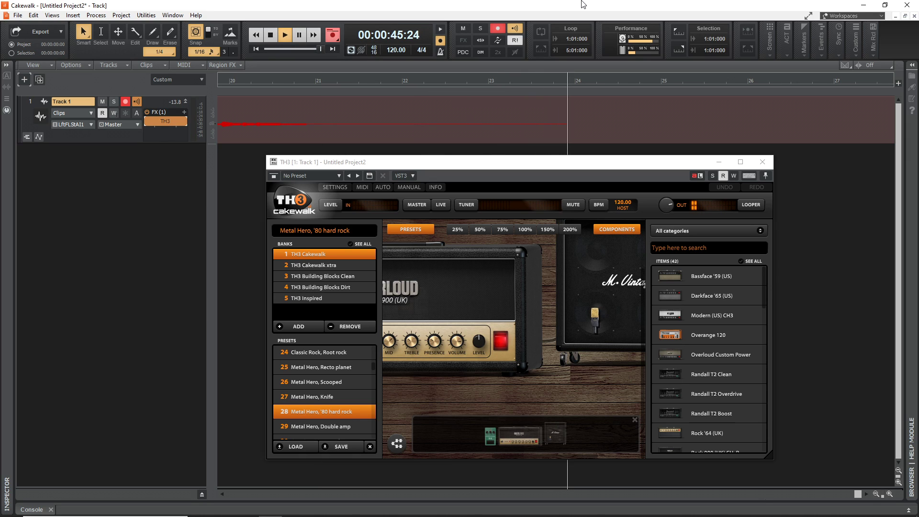
{"action": "key", "text": "space"}
{"action": "left_click", "coordinate": [250, 36]}
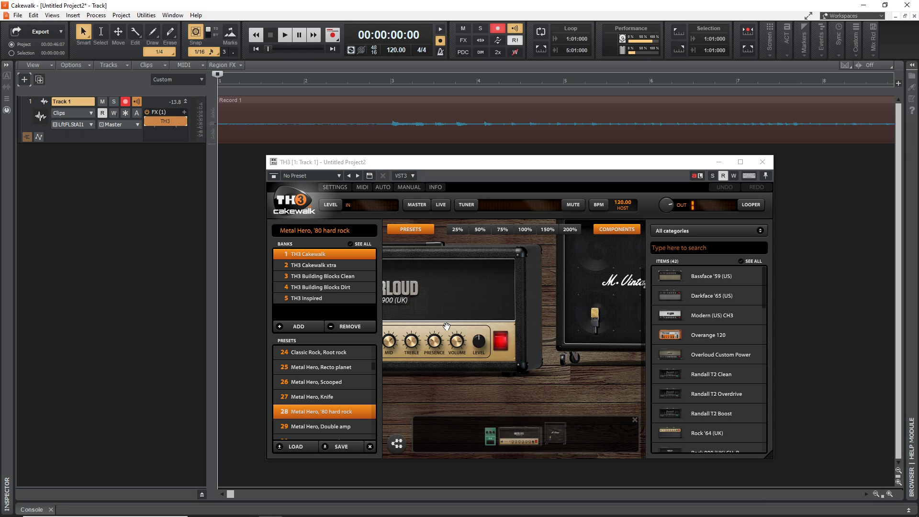
Add a new audio track, Track 2, with input Left FL Studio ASIO In 1.
{"action": "left_click", "coordinate": [23, 78]}
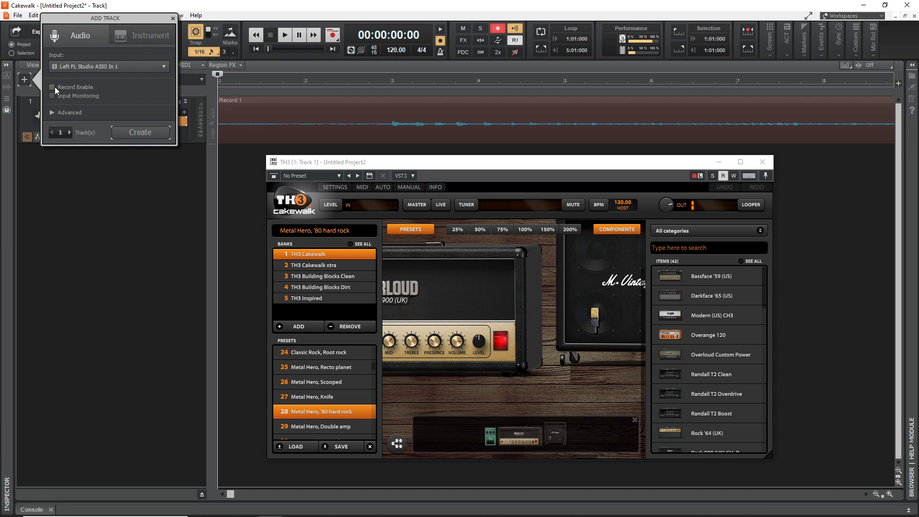
{"action": "left_click", "coordinate": [133, 65]}
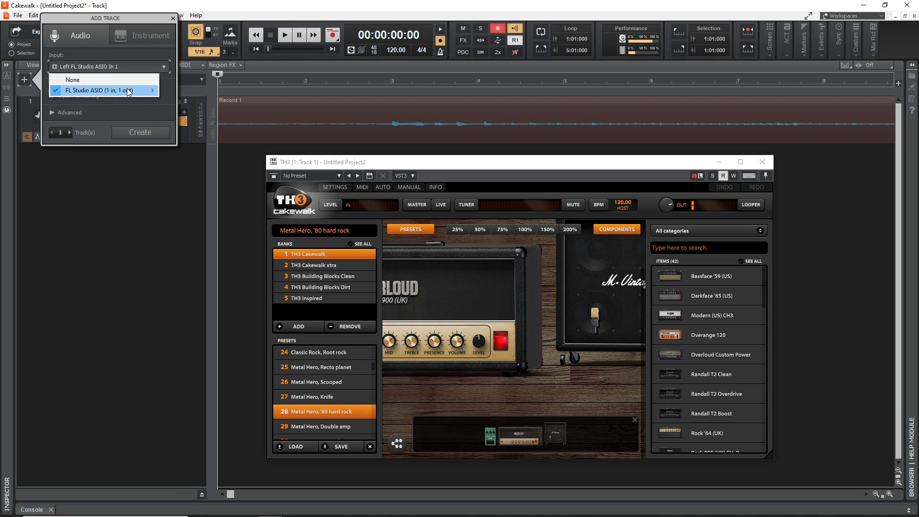
{"action": "mouse_move", "coordinate": [127, 90]}
{"action": "left_click", "coordinate": [176, 92]}
{"action": "key", "text": "Return"}
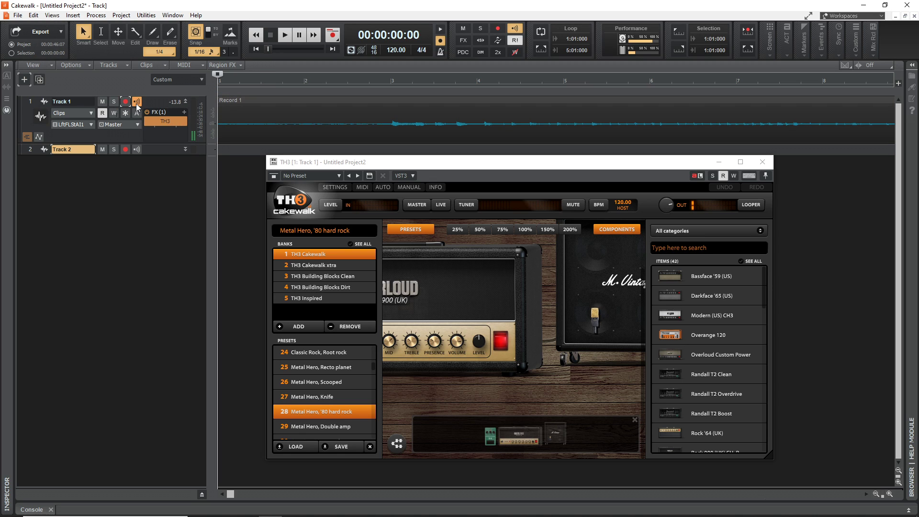
Turn off Track 1's input echo, set its input to None, and copy TH3 onto Track 2.
{"action": "left_click", "coordinate": [136, 102]}
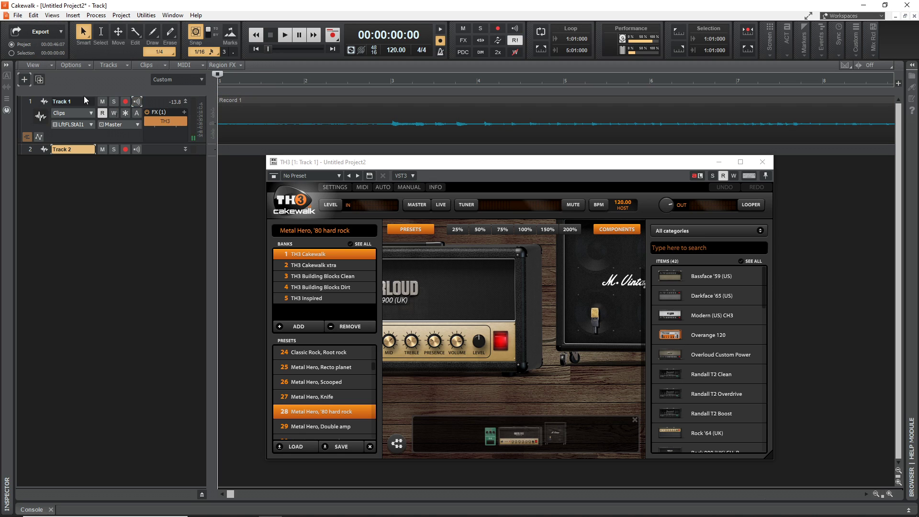
{"action": "left_click", "coordinate": [82, 125]}
{"action": "left_click", "coordinate": [107, 136]}
{"action": "left_click", "coordinate": [186, 150]}
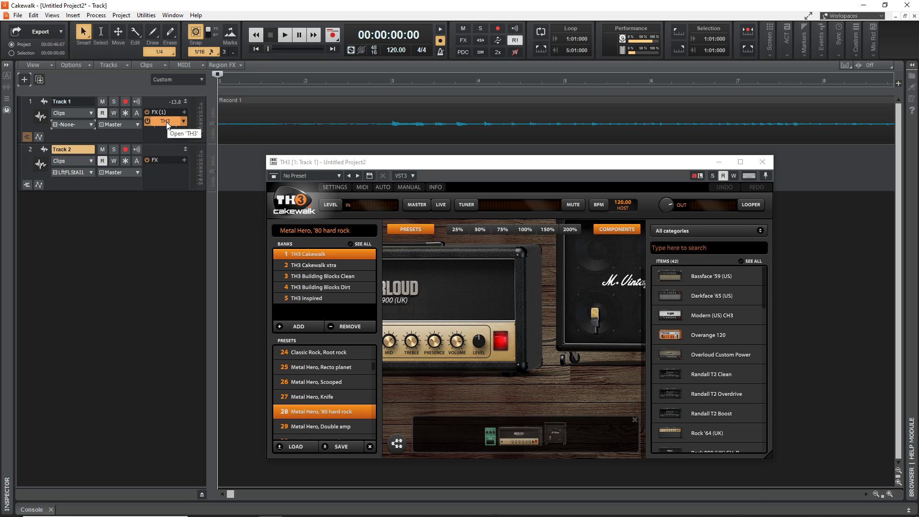
{"action": "left_click_drag", "start_coordinate": [167, 124], "coordinate": [167, 161]}
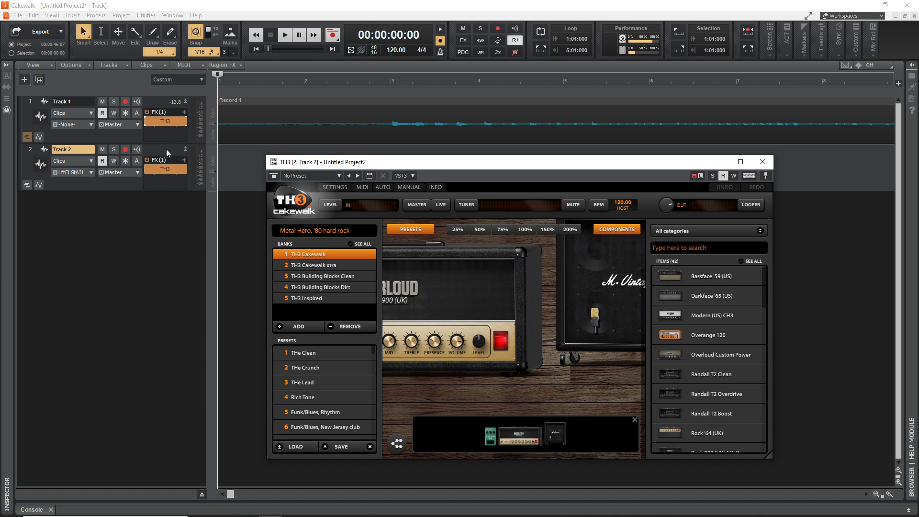
Arm Track 2 with input echo on and load TH3's THe Lead preset.
{"action": "left_click", "coordinate": [125, 150]}
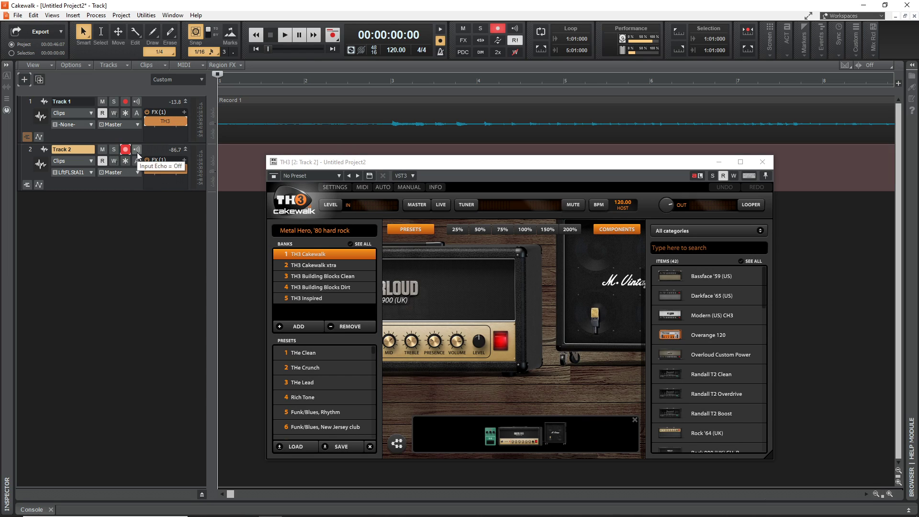
{"action": "left_click", "coordinate": [137, 150]}
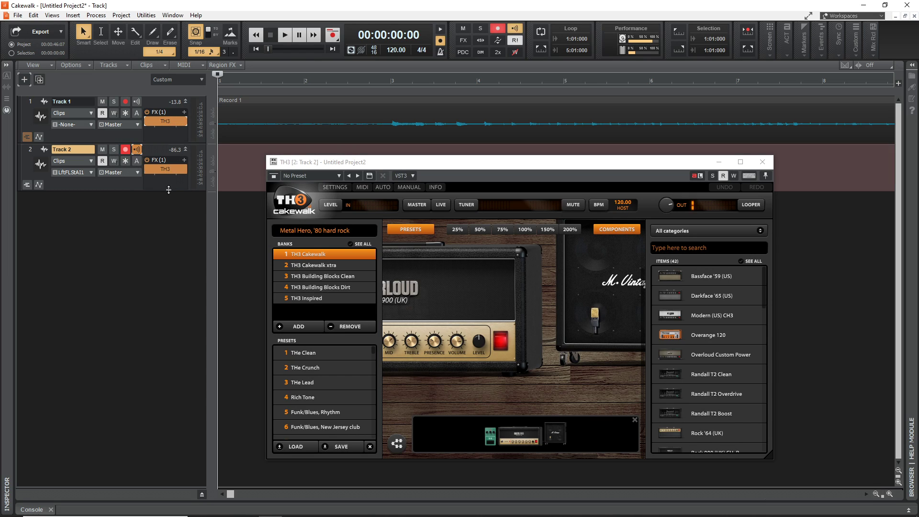
{"action": "left_click", "coordinate": [297, 382]}
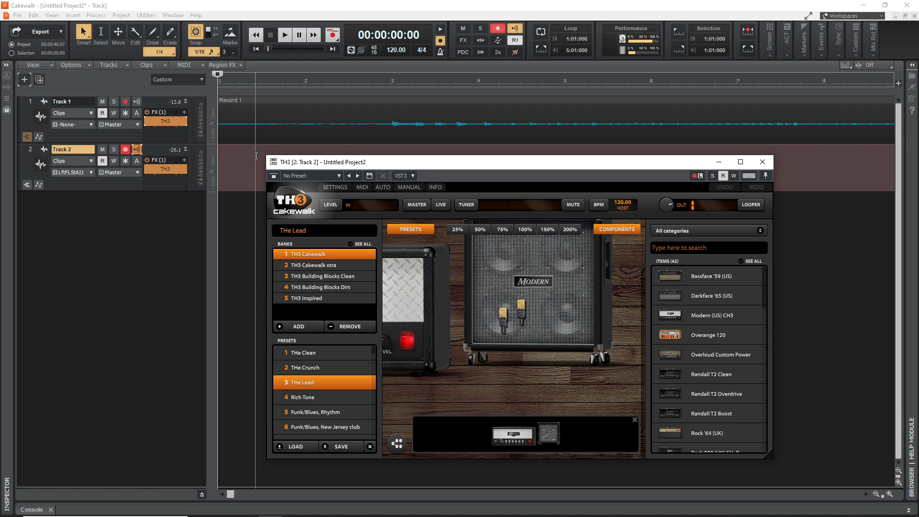
Record the lead take, Record 2, on Track 2, then bypass Track 2's effects.
{"action": "left_click", "coordinate": [333, 37]}
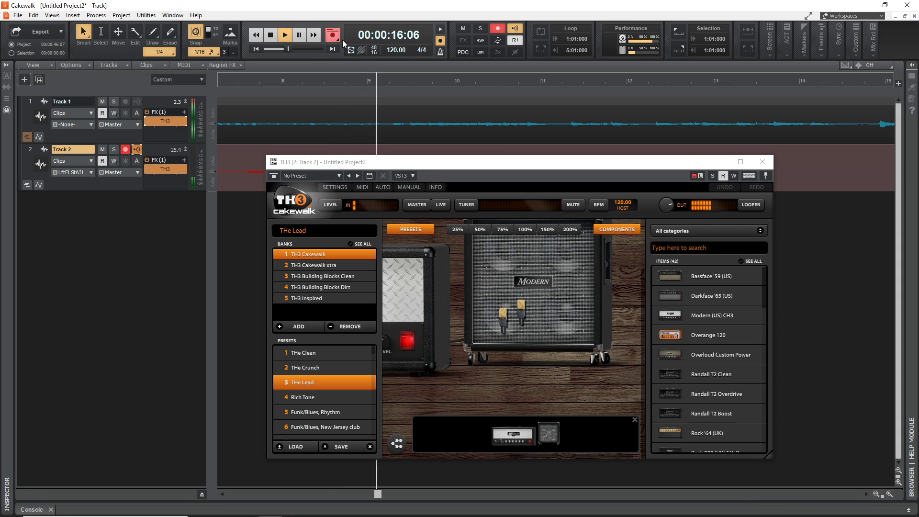
{"action": "key", "text": "space"}
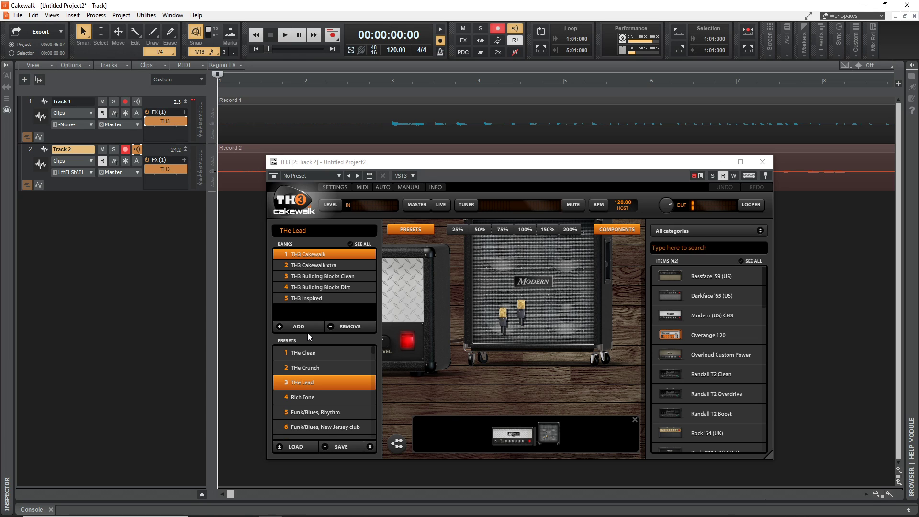
{"action": "left_click", "coordinate": [146, 160]}
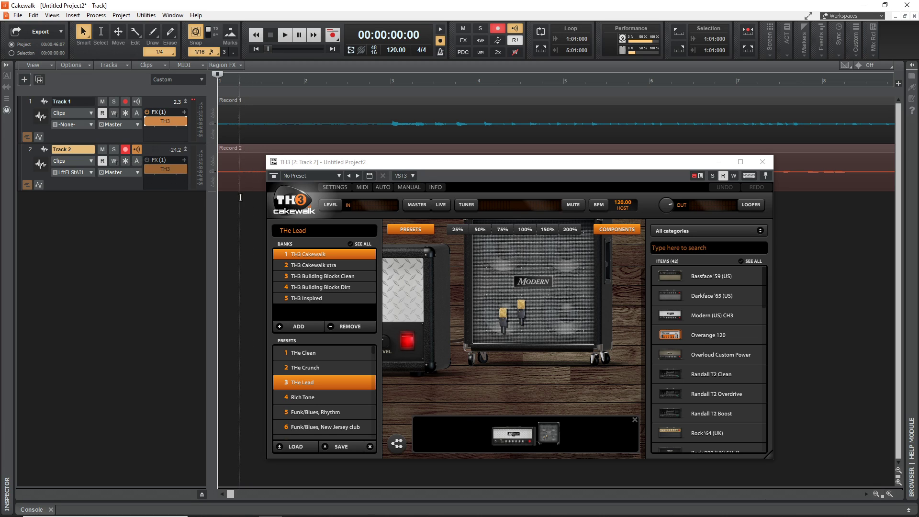
Play back the takes from just before bar 4 through bar 8, then reopen Track 2's TH3.
{"action": "left_click", "coordinate": [762, 163]}
{"action": "left_click", "coordinate": [466, 234]}
{"action": "key", "text": "space"}
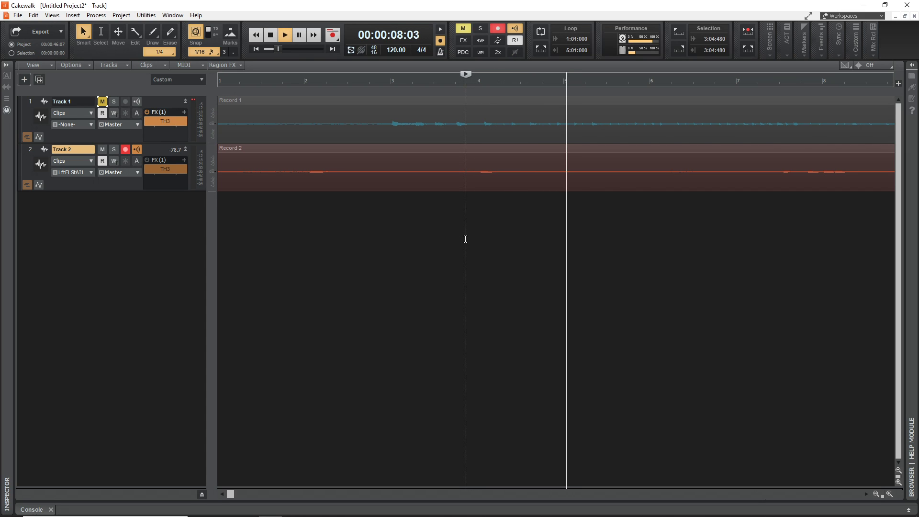
{"action": "left_click", "coordinate": [785, 239]}
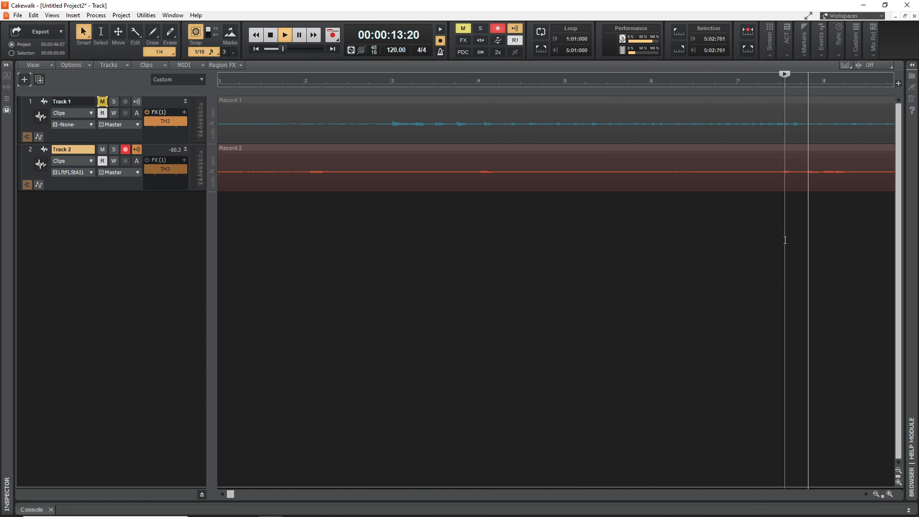
{"action": "key", "text": "space"}
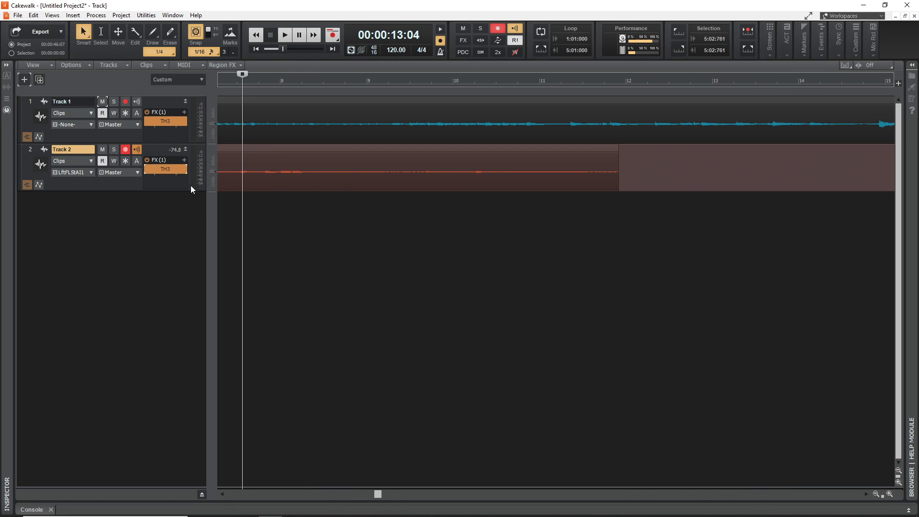
{"action": "double_click", "coordinate": [157, 169]}
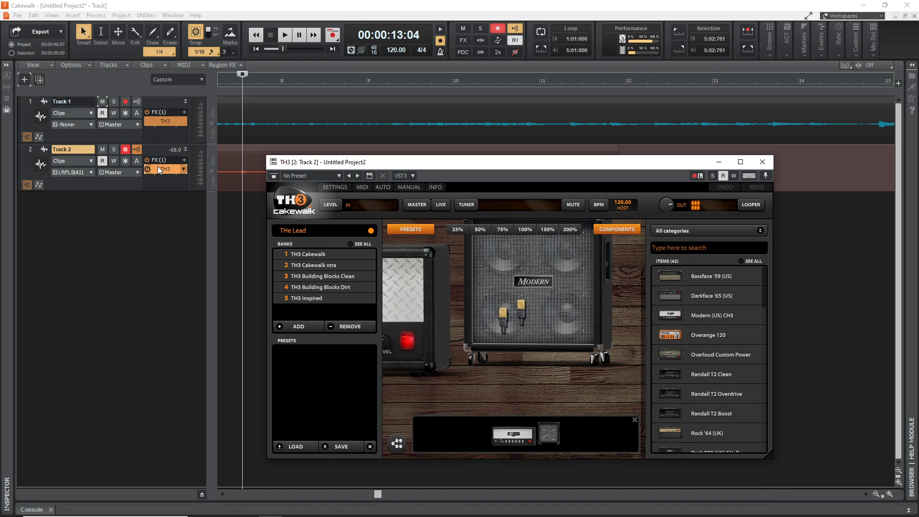